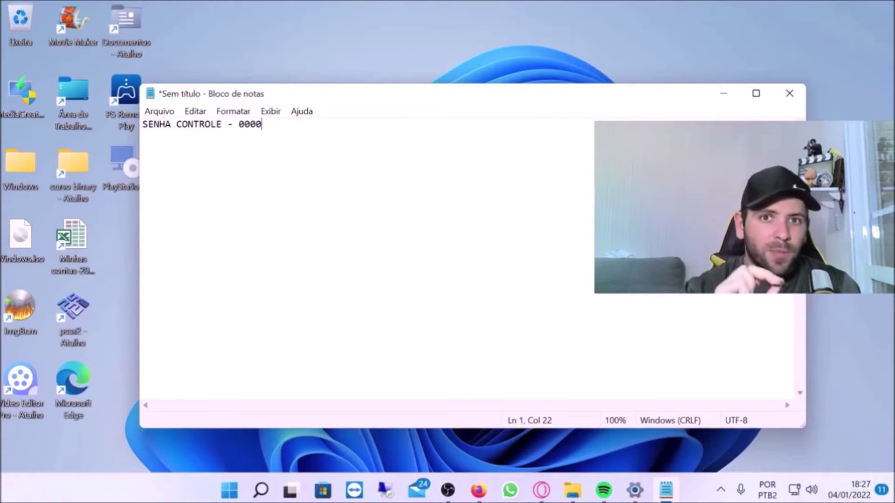
# Copy the controller PIN from the Notepad note and open the Bluetooth devices page in Windows Settings
pyautogui.doubleClick(249, 124)
pyautogui.hotkey('ctrl', 'c')
pyautogui.click(721, 489)
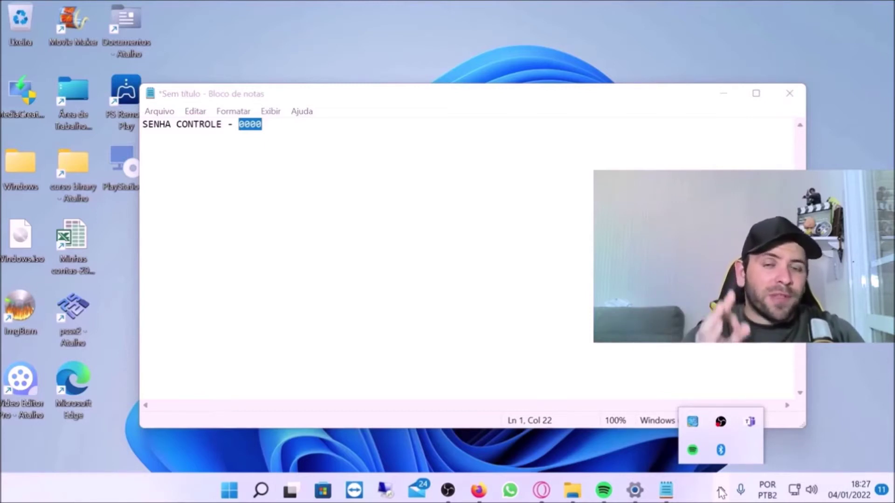
pyautogui.click(721, 451)
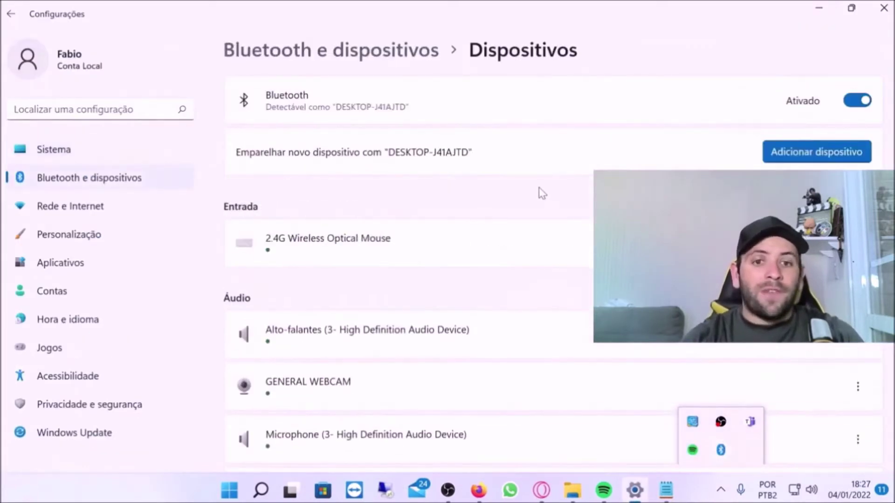
pyautogui.click(522, 177)
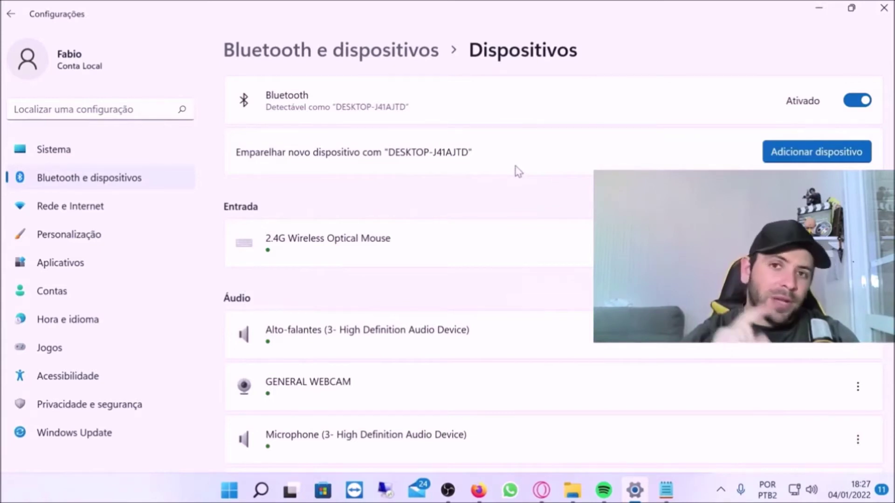
# Start adding a new Bluetooth device and choose the detected gamepad for pairing
pyautogui.click(780, 158)
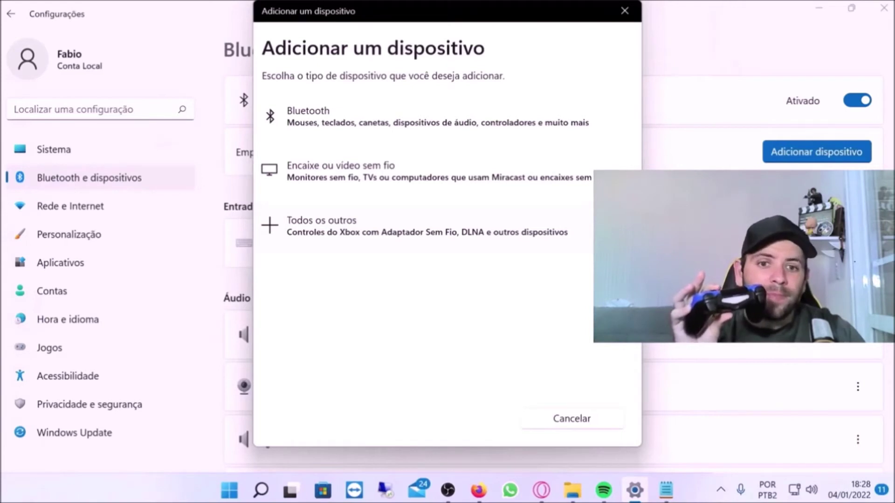
pyautogui.click(419, 122)
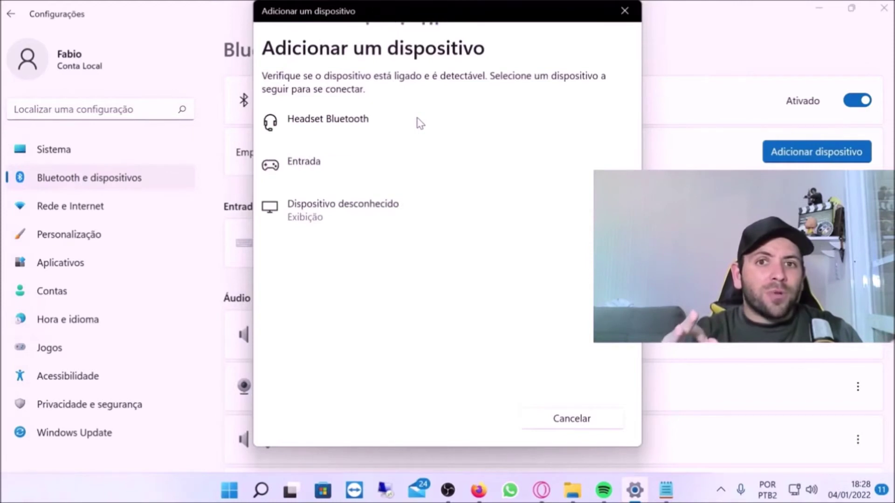
pyautogui.click(319, 169)
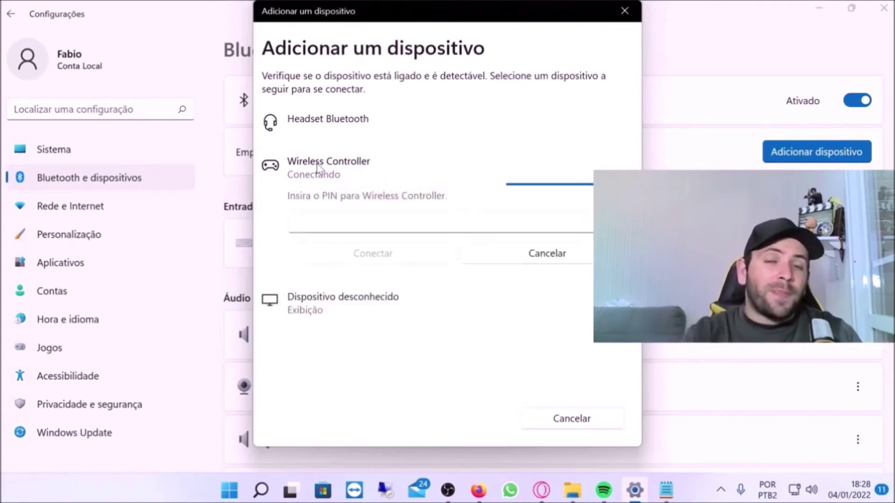
# Paste the PIN for the Wireless Controller, connect it and finish the pairing
pyautogui.click(336, 223)
pyautogui.rightClick(337, 225)
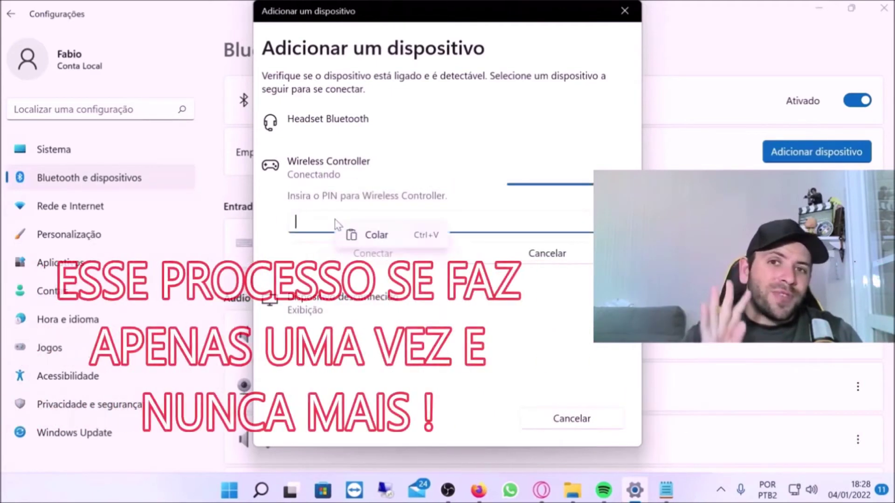
pyautogui.click(372, 234)
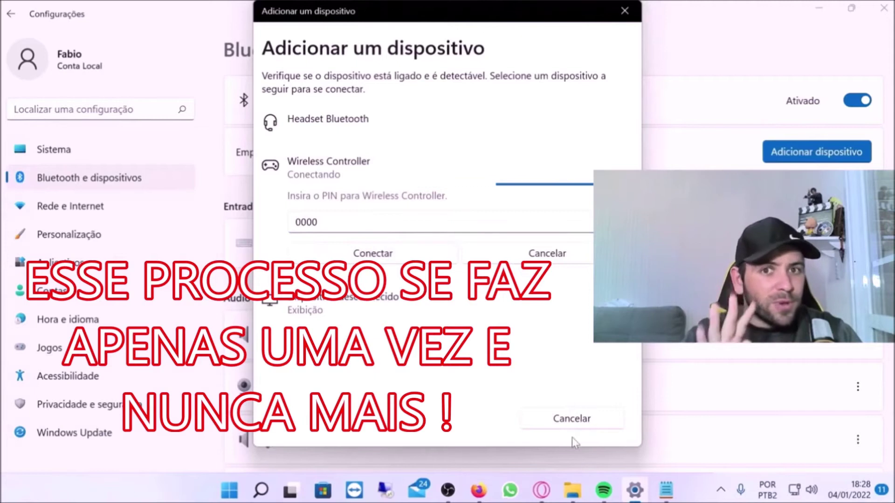
pyautogui.click(384, 254)
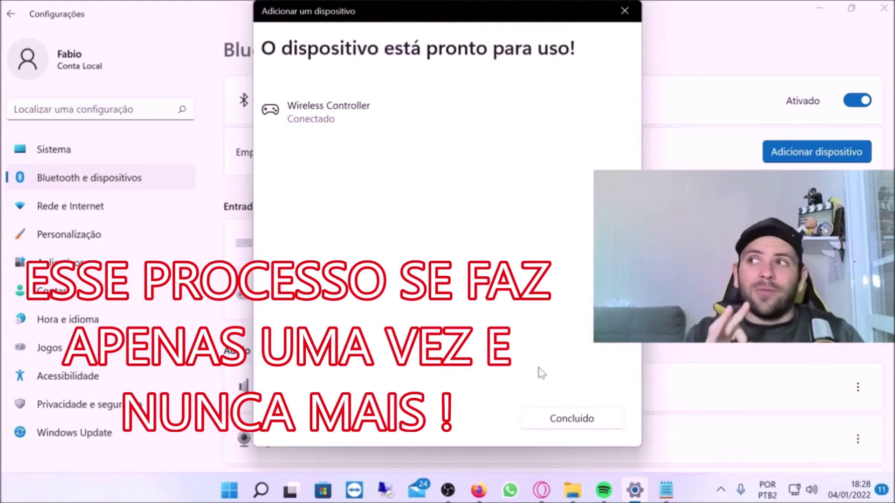
pyautogui.click(565, 417)
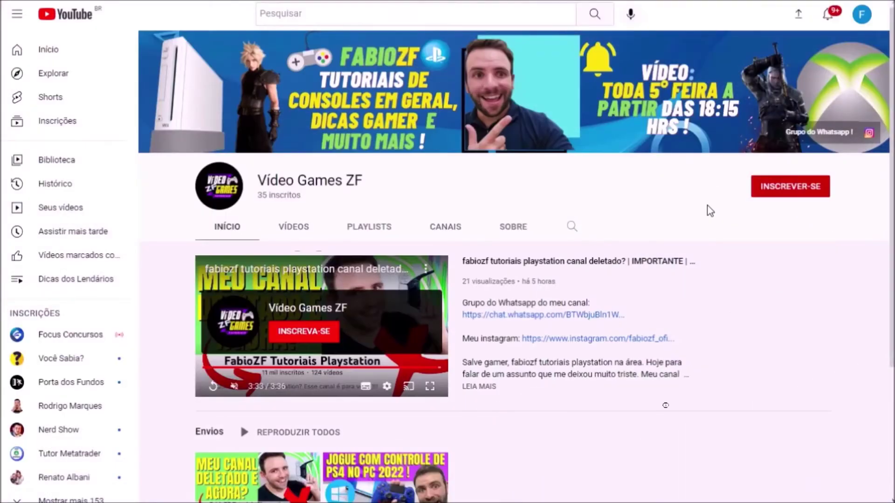
pyautogui.click(778, 193)
pyautogui.click(821, 192)
pyautogui.click(762, 214)
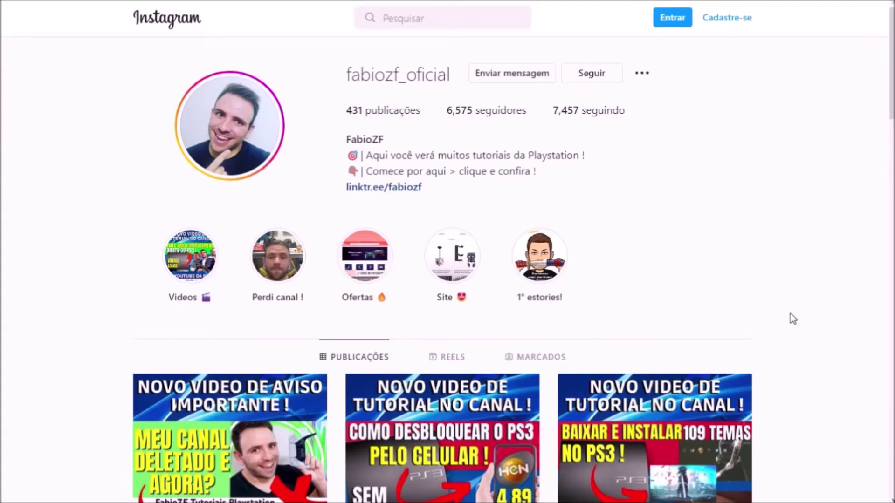
pyautogui.scroll(-3, 789, 317)
pyautogui.scroll(-20, 787, 316)
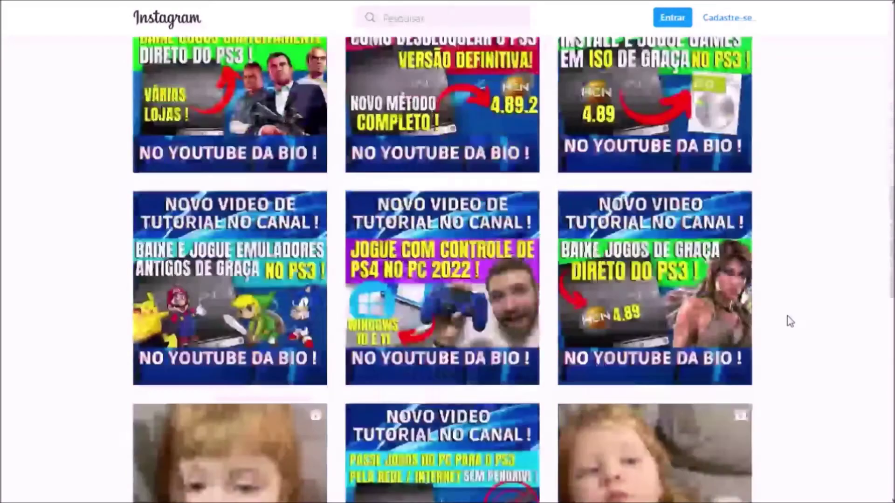
pyautogui.scroll(-4, 786, 317)
pyautogui.press('F5')
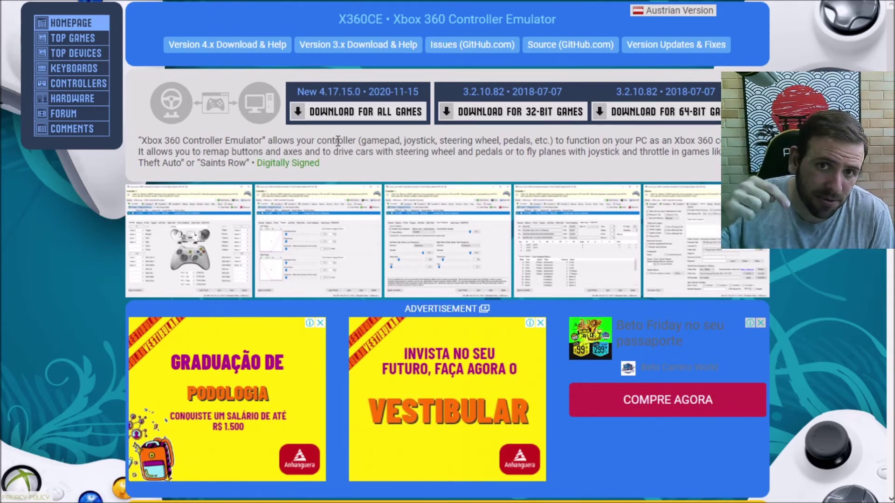
# Download the X360CE 4.17.15.0 archive for all games from its website and show it in the Downloads folder
pyautogui.click(340, 117)
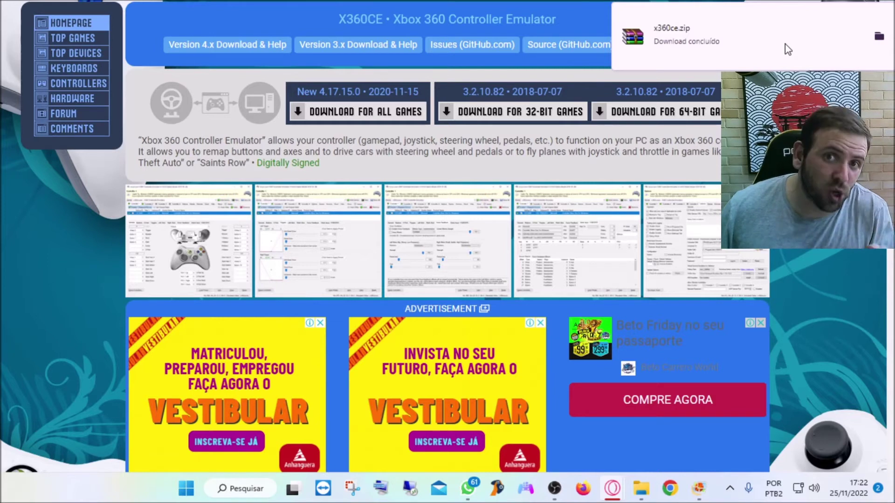
pyautogui.click(878, 36)
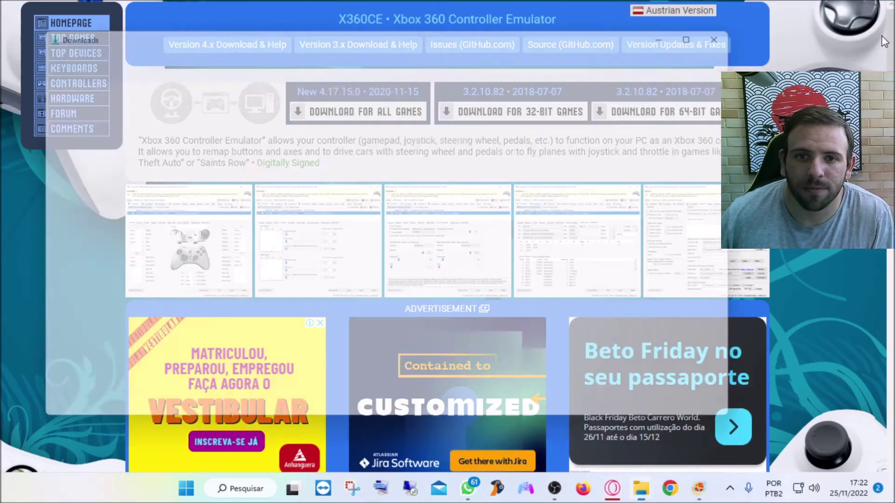
pyautogui.click(712, 34)
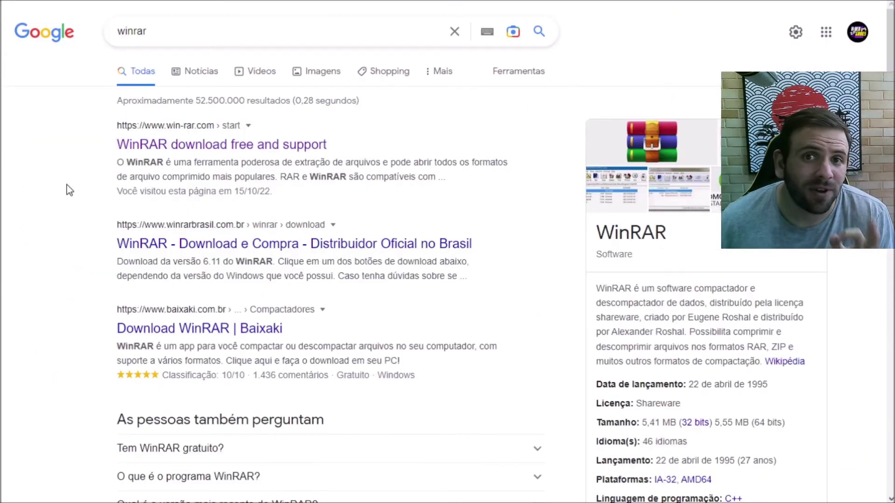
# Download WinRAR from the official win-rar.com site found in the Google results
pyautogui.click(263, 146)
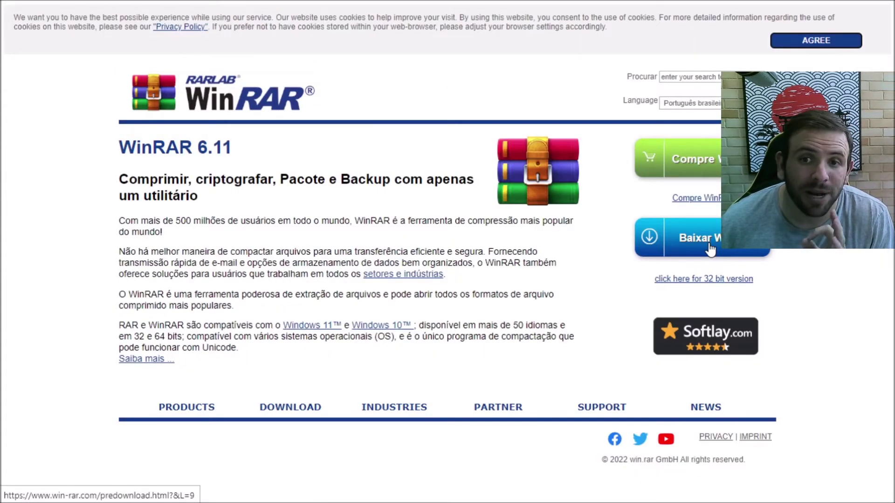
pyautogui.click(710, 249)
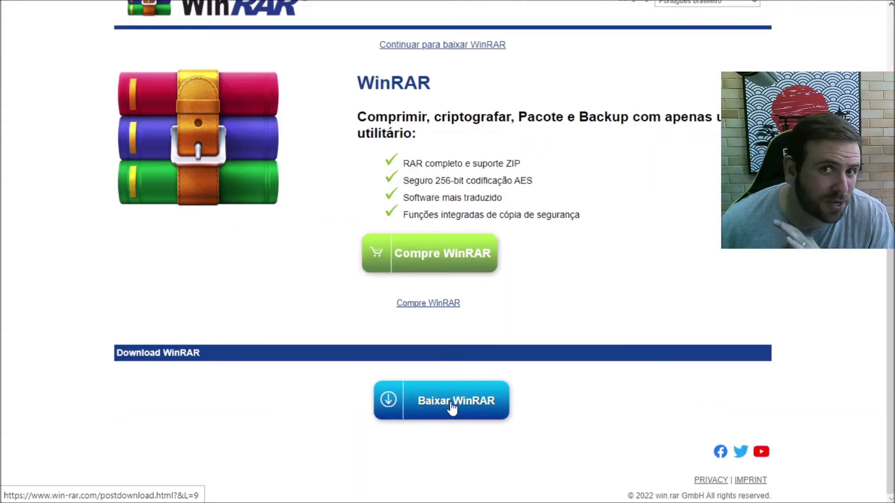
pyautogui.click(452, 408)
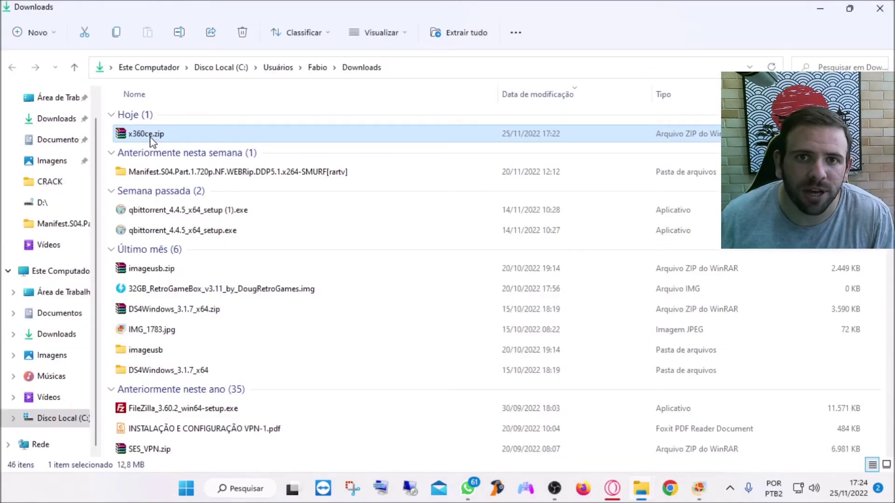
# Extract x360ce.zip in Downloads into its own x360ce folder and run x360ce.exe from it
pyautogui.rightClick(152, 139)
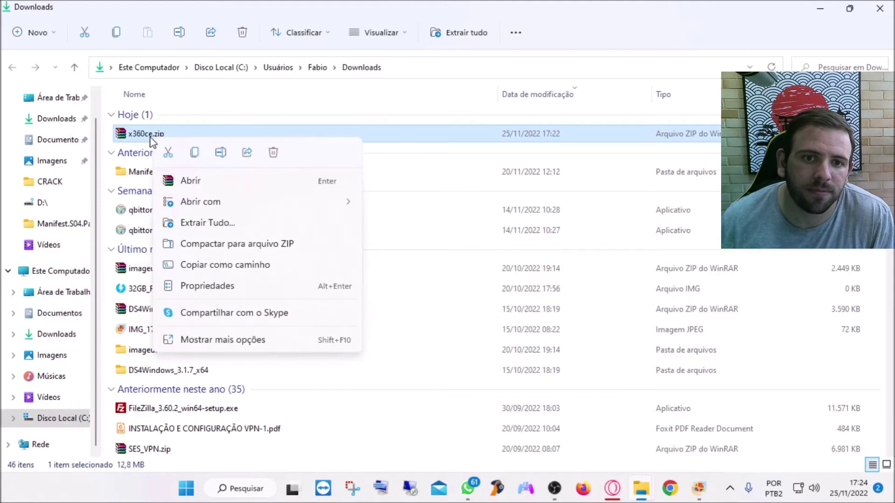
pyautogui.click(250, 340)
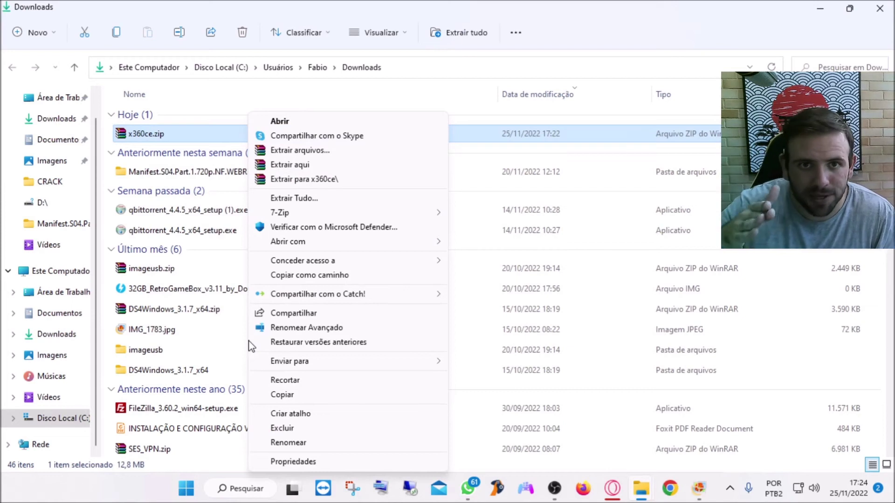
pyautogui.click(323, 179)
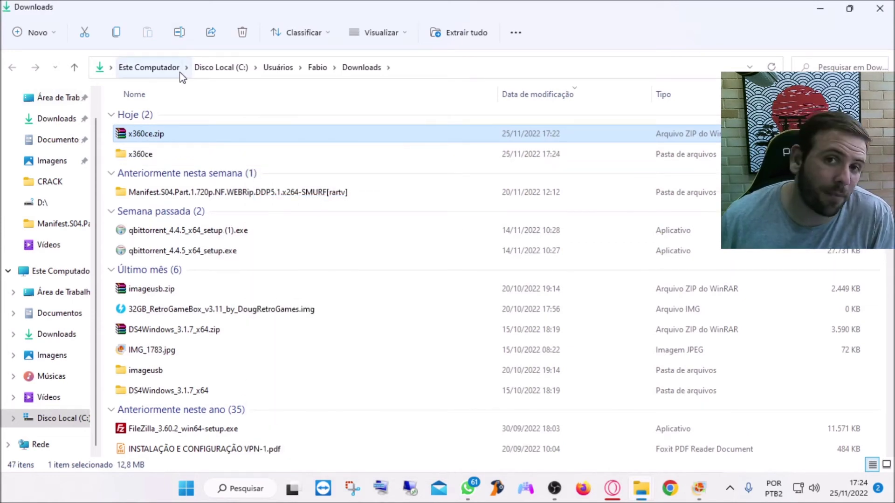
pyautogui.doubleClick(142, 154)
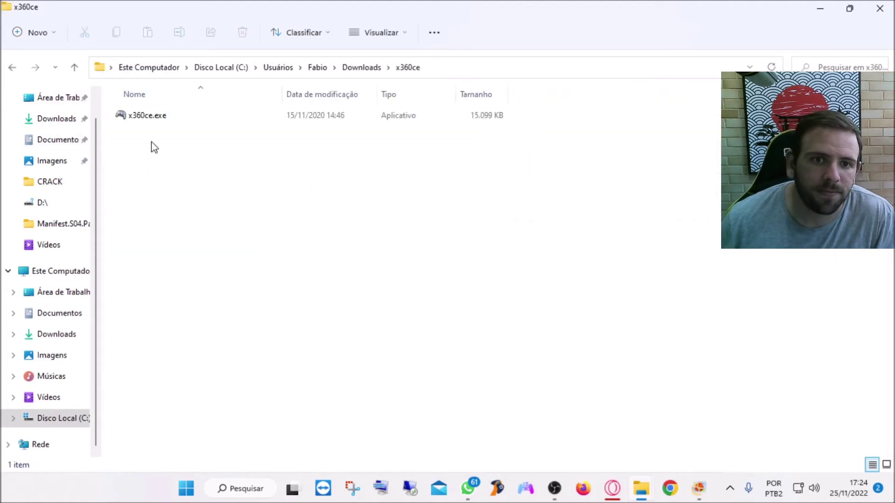
pyautogui.doubleClick(154, 118)
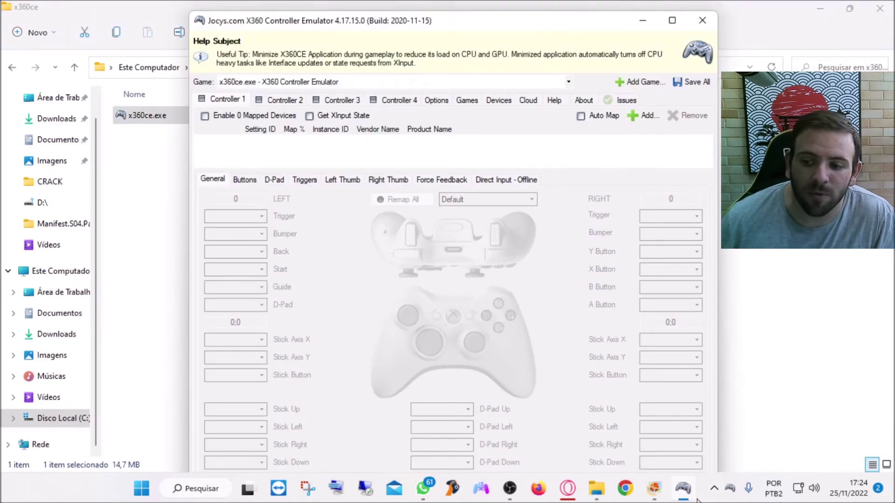
# Pin the X360 Controller Emulator to the taskbar beside DS4Windows and close its window
pyautogui.rightClick(683, 493)
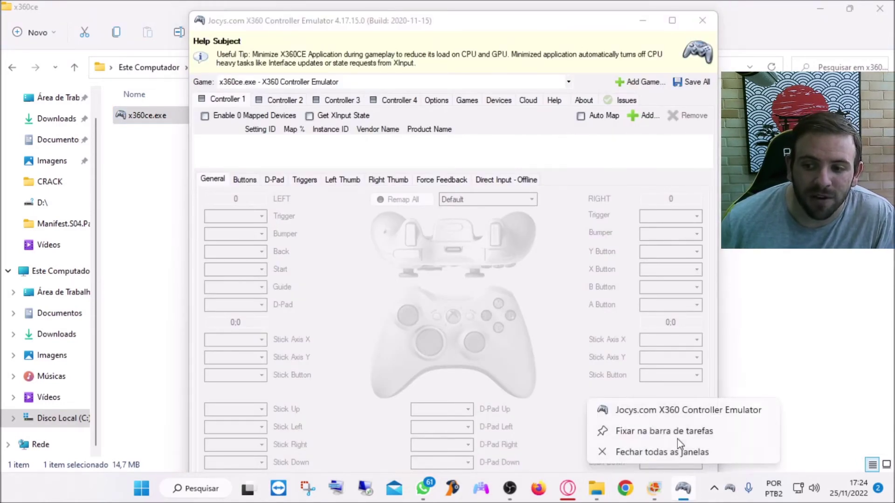
pyautogui.click(702, 20)
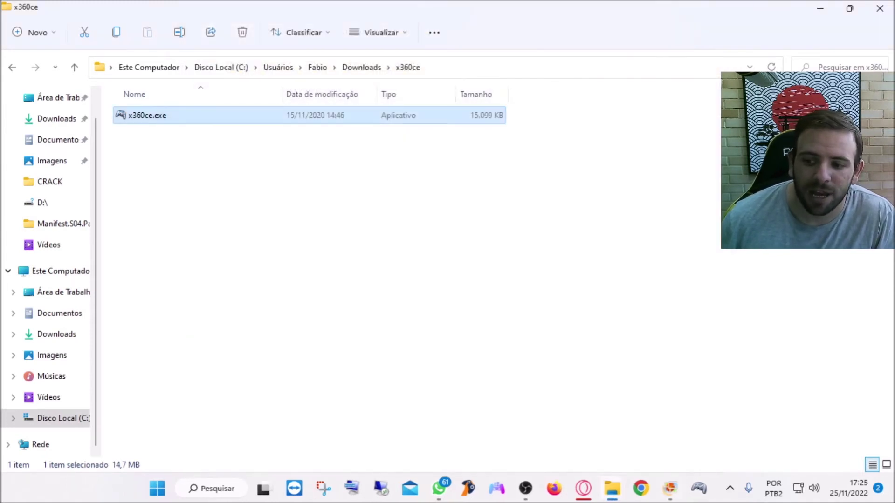
pyautogui.moveTo(698, 491); pyautogui.dragTo(512, 499)
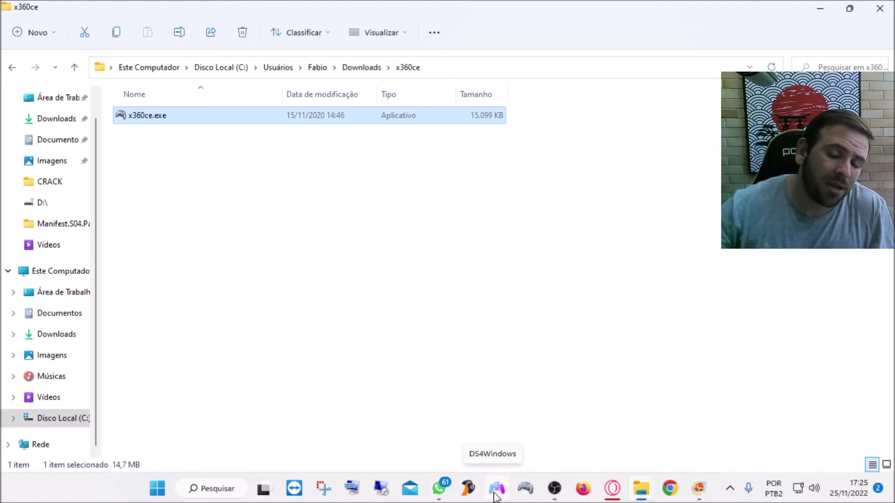
# Reopen the X360 Controller Emulator and check the ViGEm Bus driver in the Virtual Device options
pyautogui.click(526, 489)
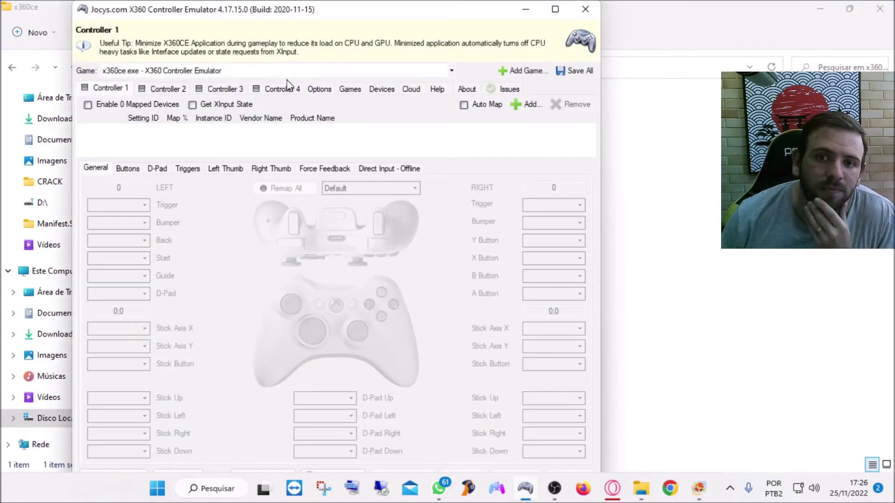
pyautogui.click(317, 92)
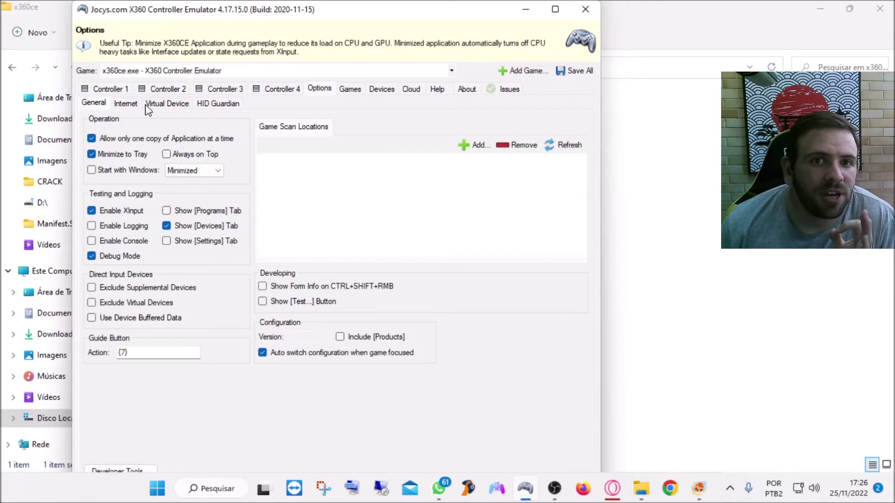
pyautogui.click(174, 105)
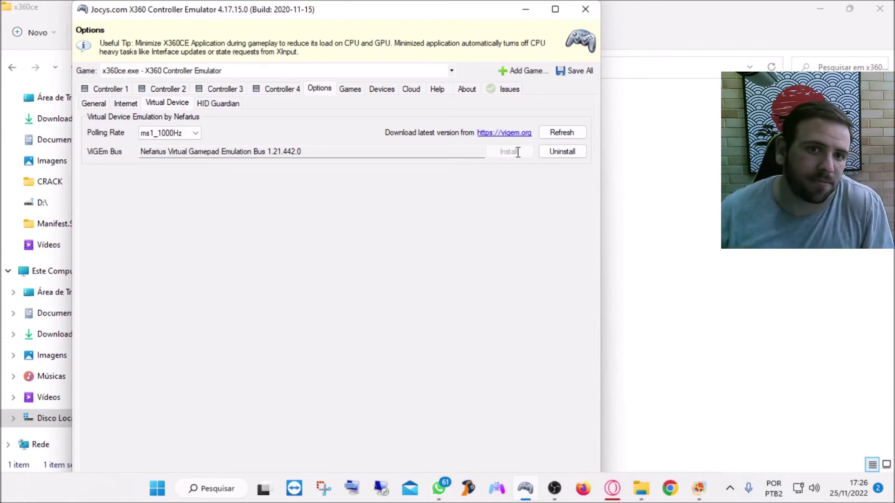
pyautogui.click(107, 90)
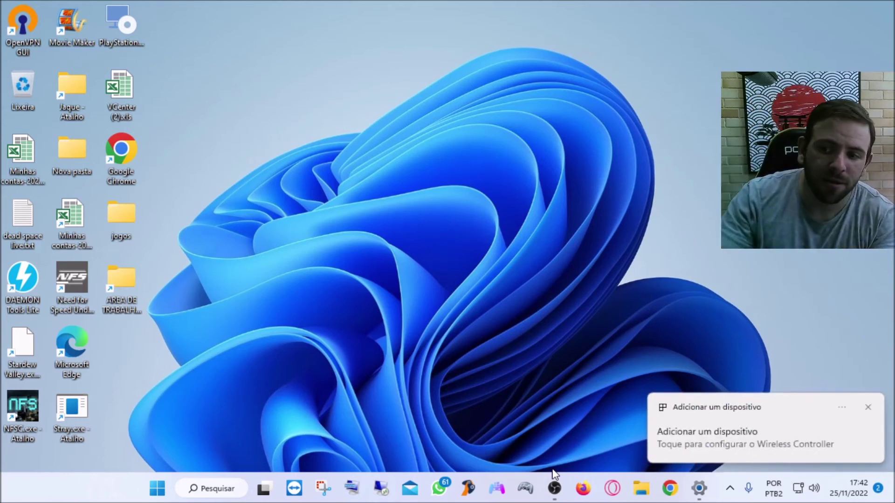
# Reopen the X360 Controller Emulator and replace Controller 1's mapped device by removing it and adding the Sony Wireless Controller again
pyautogui.click(527, 494)
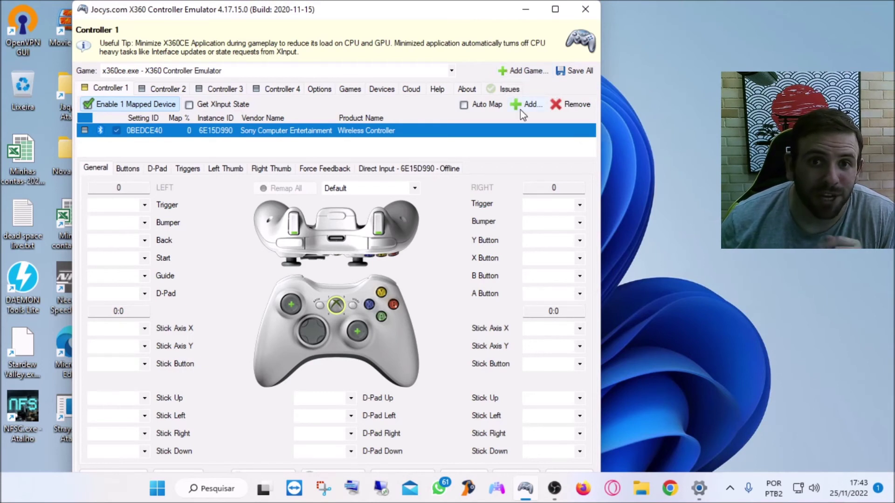
pyautogui.click(565, 109)
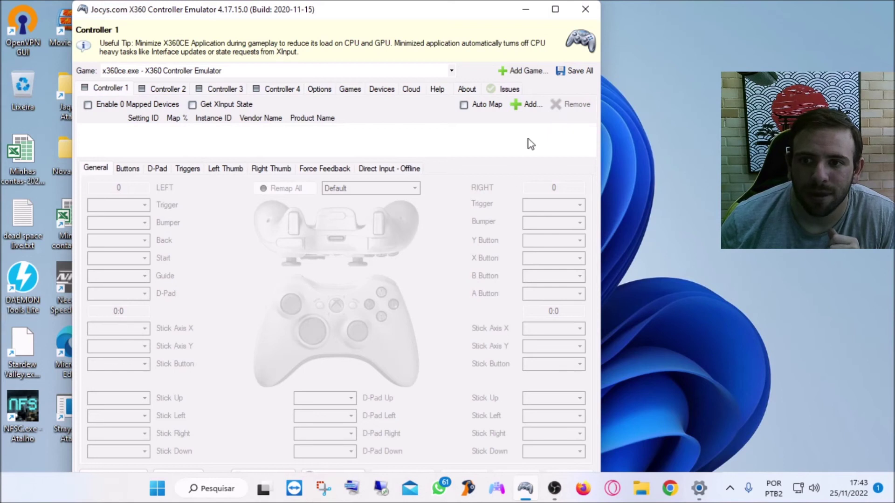
pyautogui.click(526, 106)
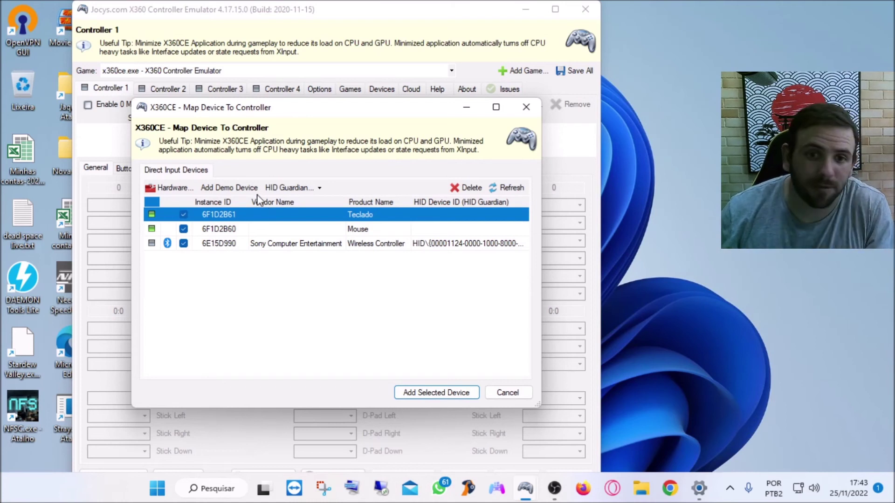
pyautogui.click(154, 244)
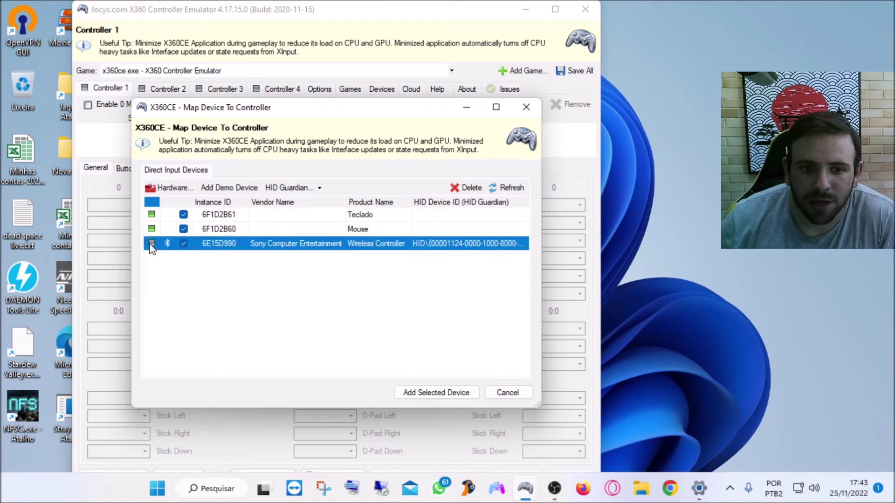
pyautogui.click(433, 393)
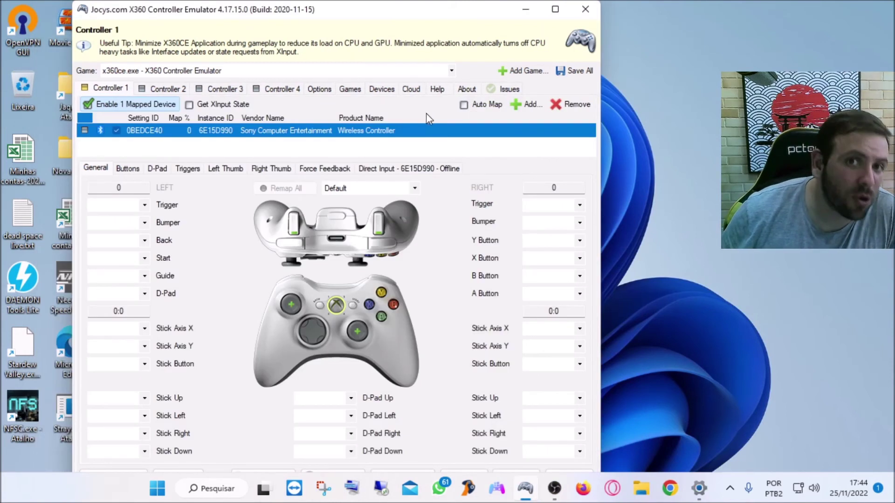
# View the devices available for mapping to Controller 2 and leave the device dialog without keeping any of them
pyautogui.click(159, 90)
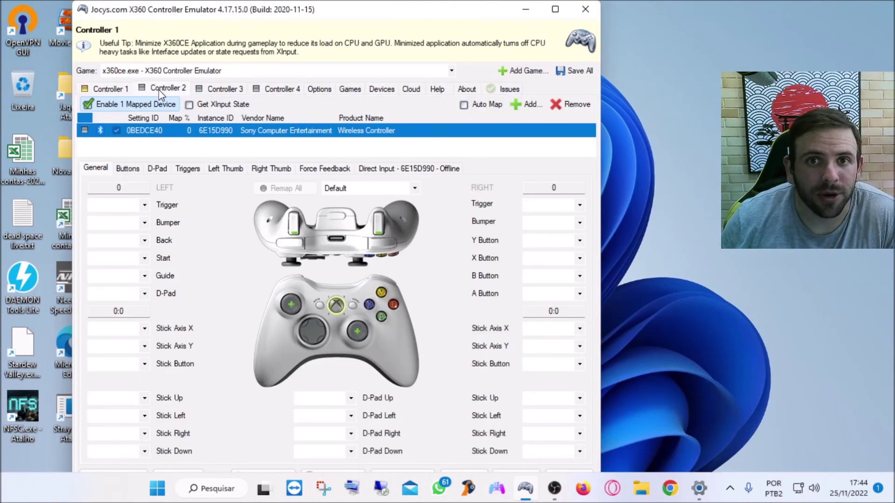
pyautogui.click(527, 105)
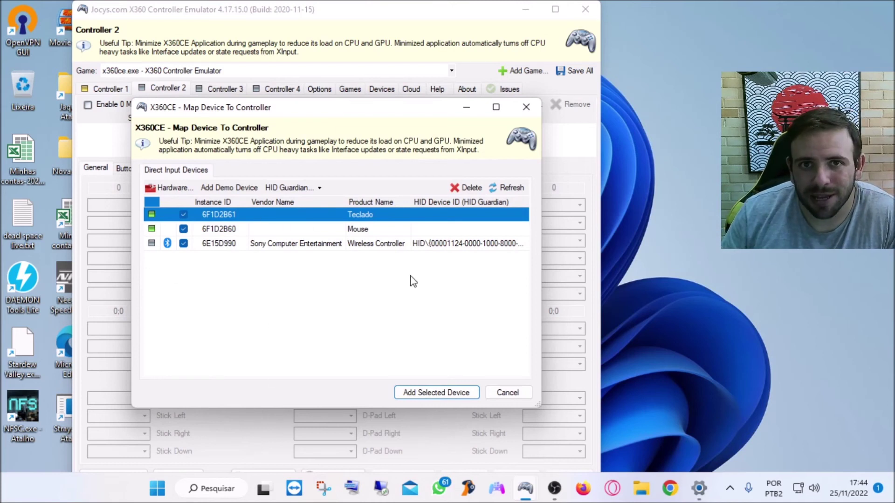
pyautogui.click(436, 392)
pyautogui.click(526, 106)
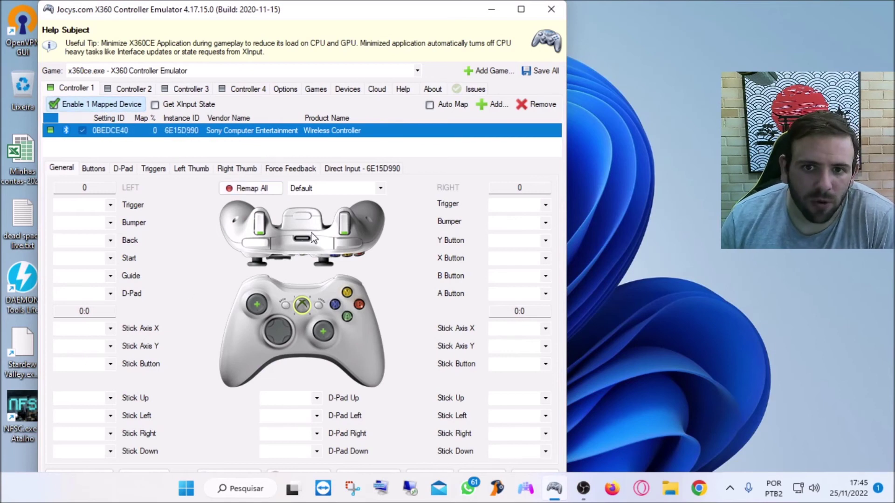
# Select the Default layout for Controller 1 and try Remap All with the controller's triggers
pyautogui.click(329, 189)
pyautogui.click(331, 194)
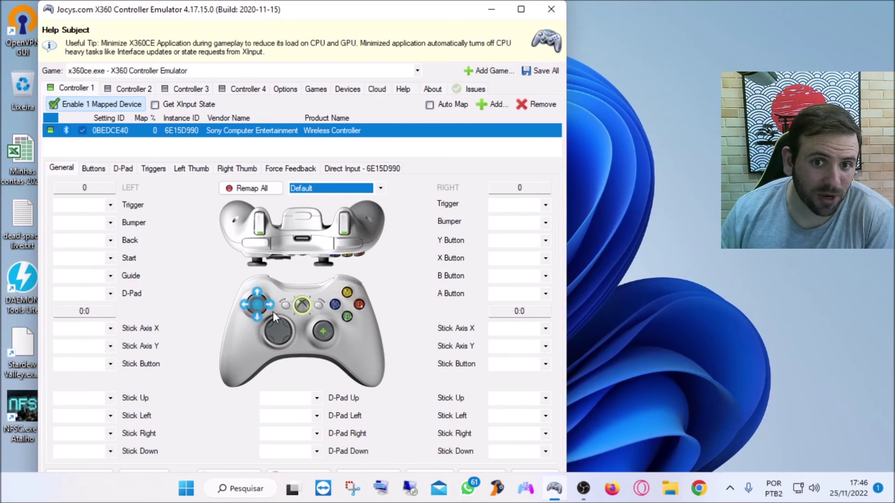
pyautogui.click(266, 189)
pyautogui.click(322, 279)
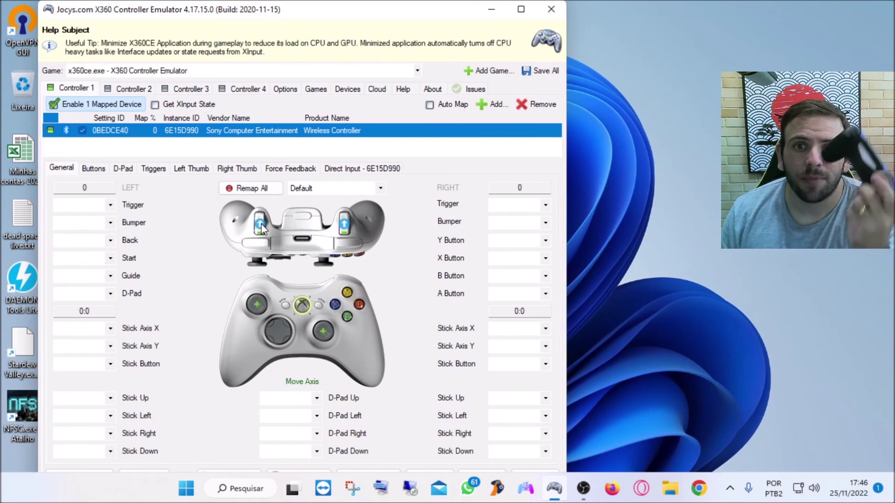
pyautogui.click(343, 223)
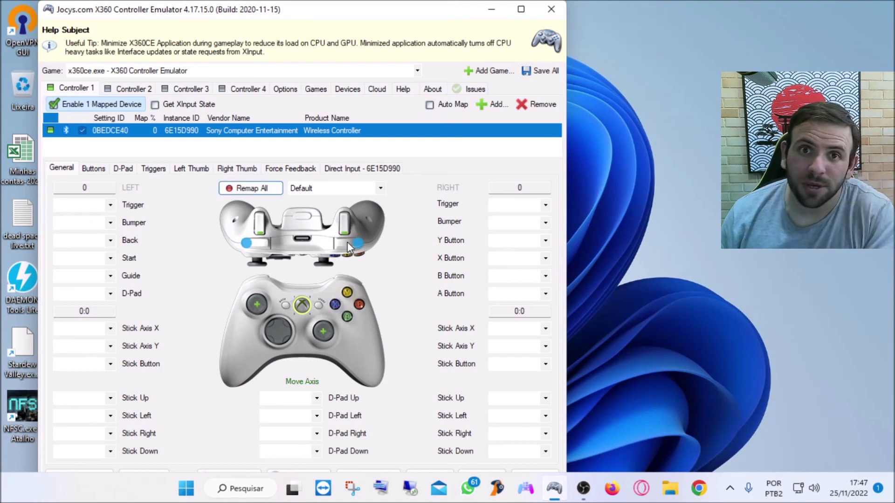
pyautogui.click(309, 189)
pyautogui.click(323, 201)
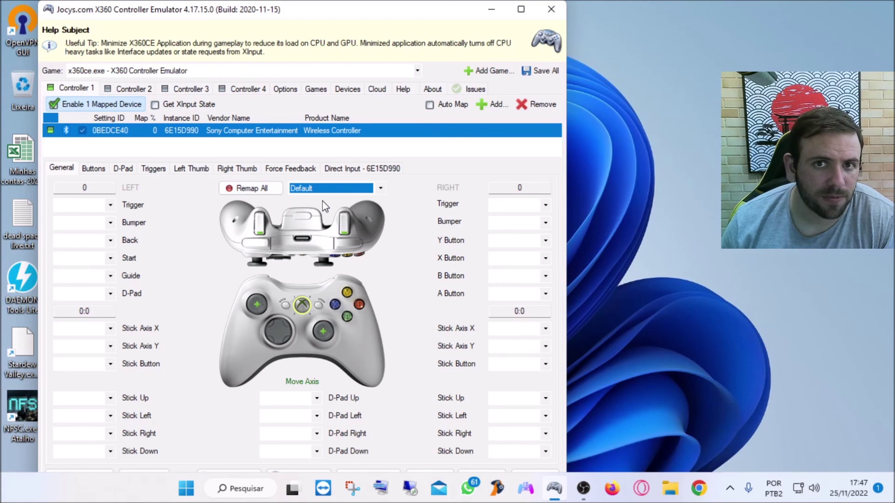